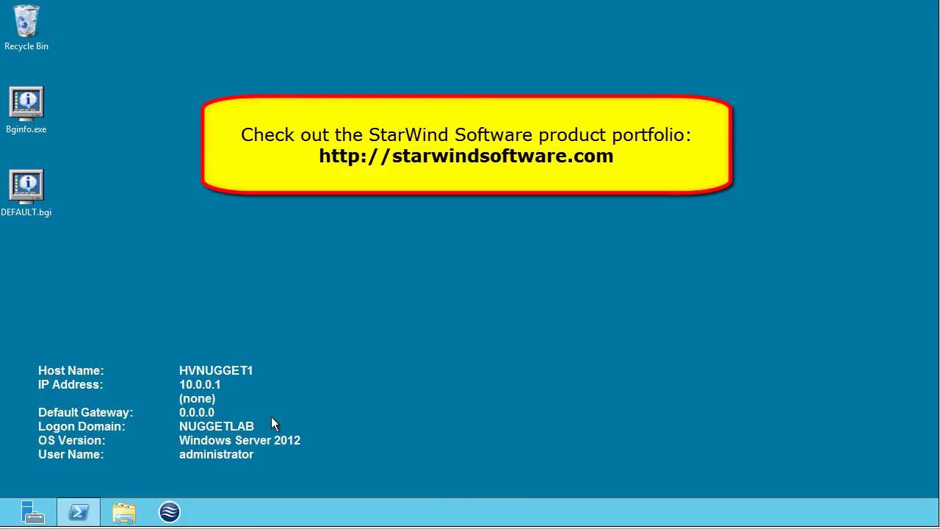
Step: Open the StarWind Management Console and connect to the HVNUGGET1.NUGGETLAB.COM server
{"action": "left_click", "coordinate": [170, 512]}
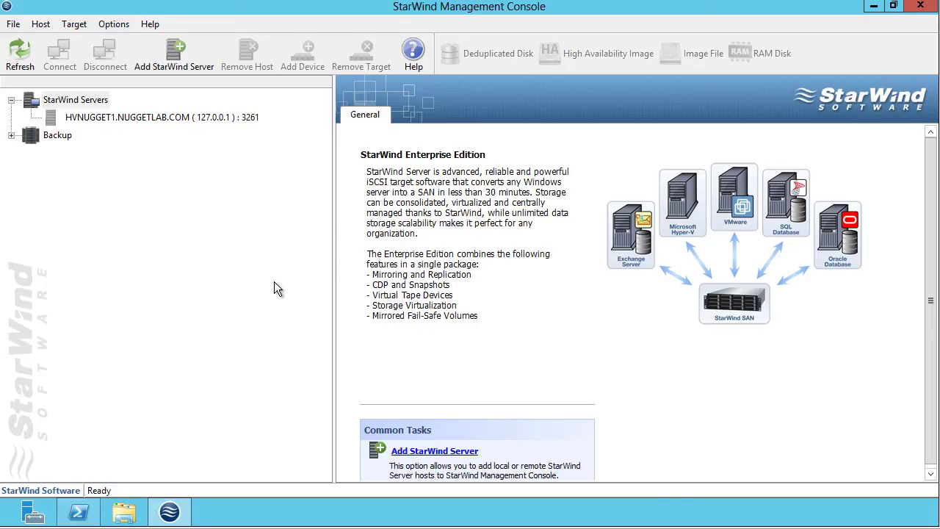
{"action": "left_click", "coordinate": [183, 122]}
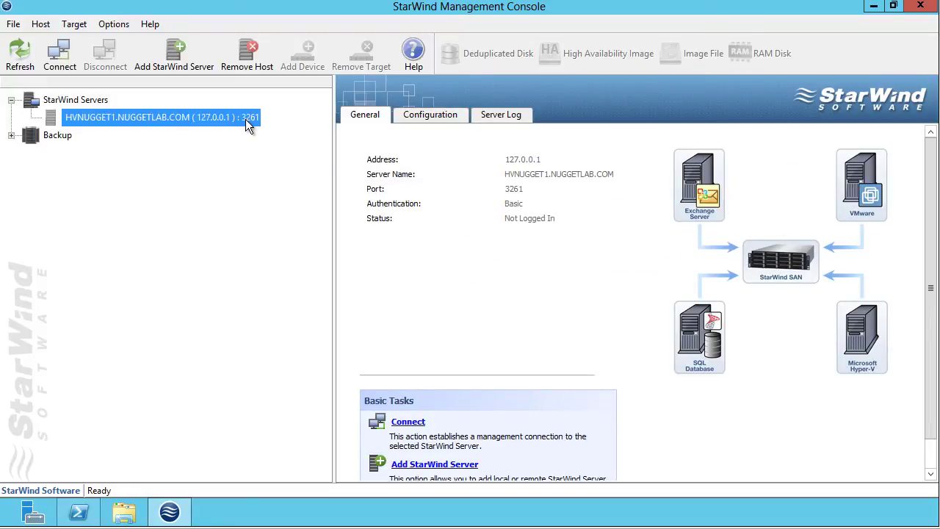
{"action": "right_click", "coordinate": [155, 117]}
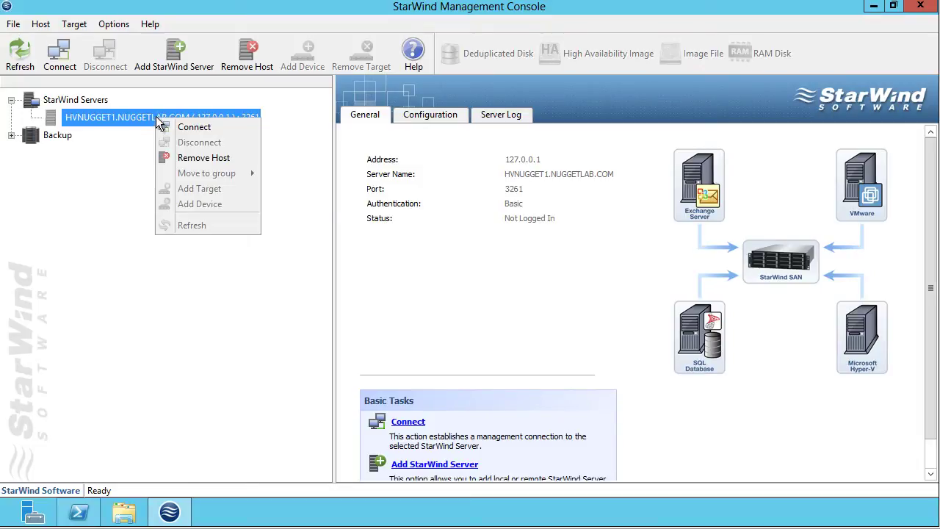
{"action": "left_click", "coordinate": [168, 126]}
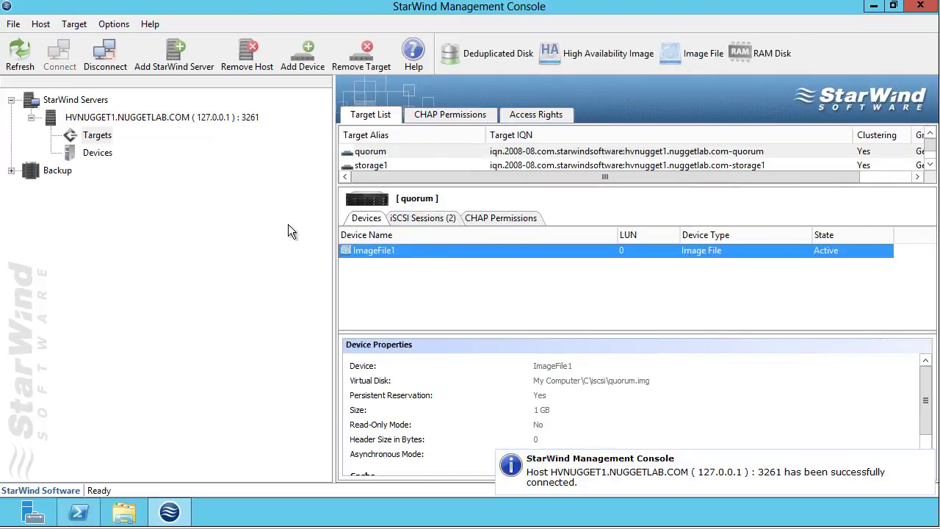
Step: Add an iSCSI target with alias micronugget, enabling the Target Name option and multiple concurrent iSCSI connections, and enlarge the target list
{"action": "left_click", "coordinate": [98, 136]}
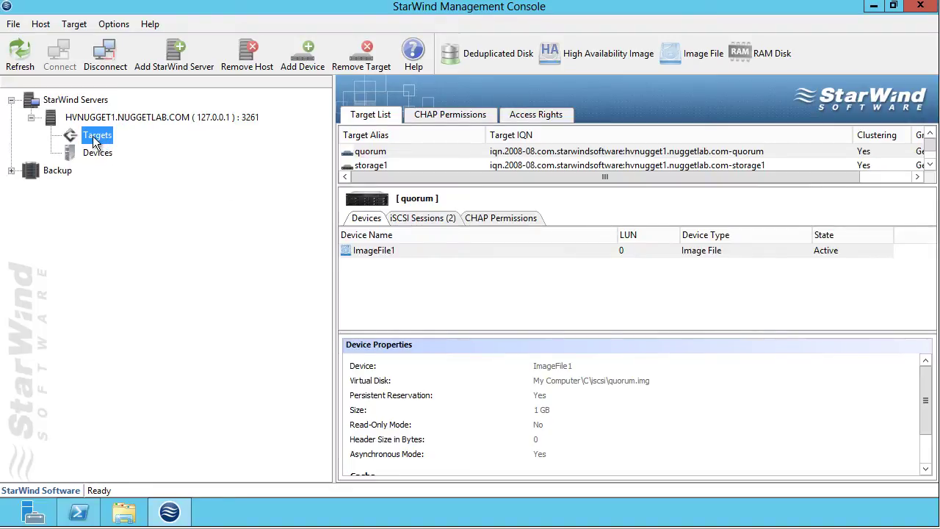
{"action": "right_click", "coordinate": [94, 141]}
{"action": "left_click", "coordinate": [107, 142]}
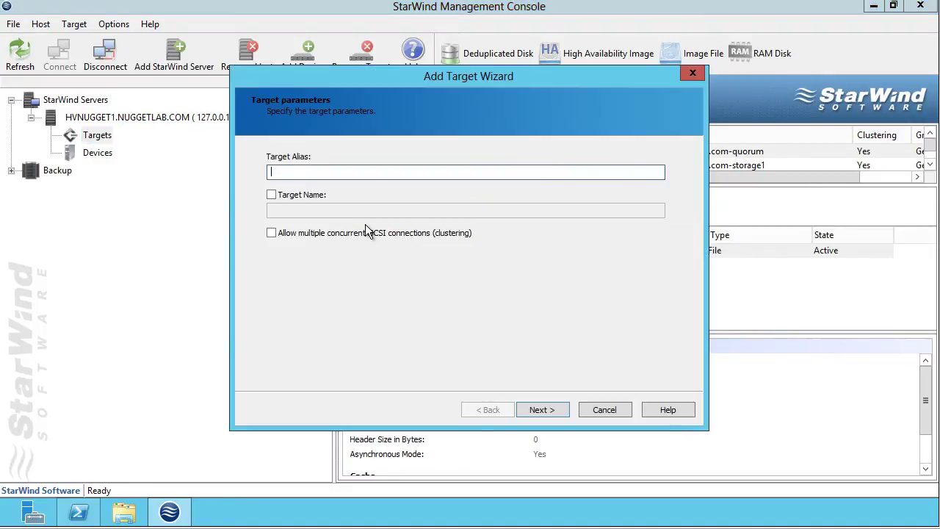
{"action": "type", "text": "micronugget"}
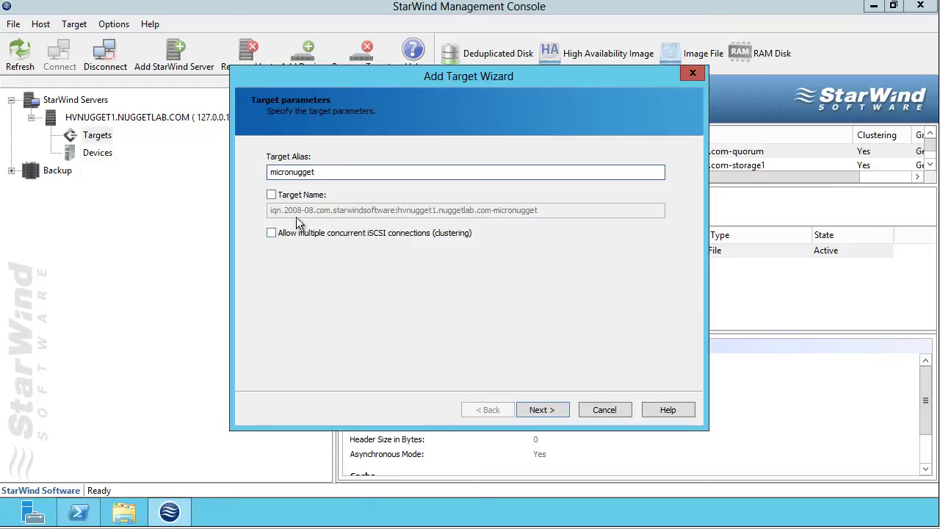
{"action": "left_click", "coordinate": [271, 194]}
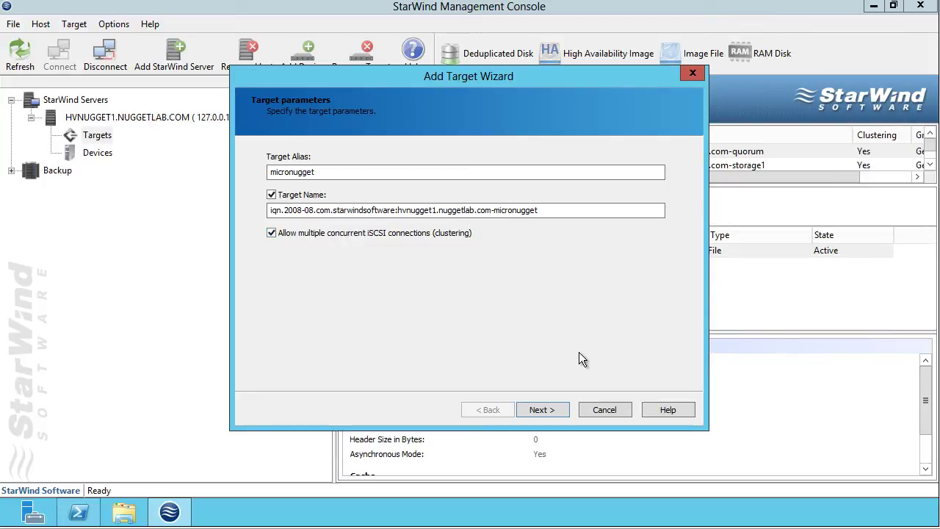
{"action": "left_click", "coordinate": [550, 408]}
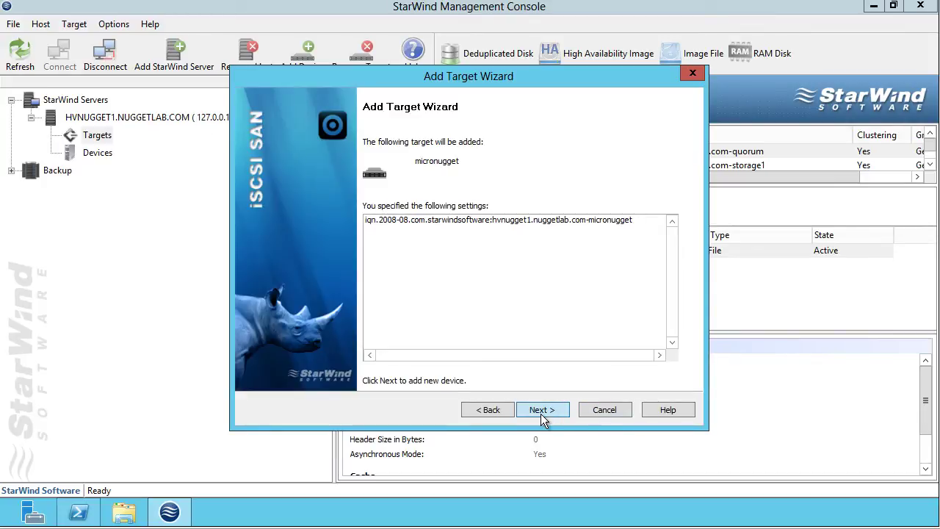
{"action": "left_click", "coordinate": [541, 413]}
{"action": "left_click", "coordinate": [552, 408]}
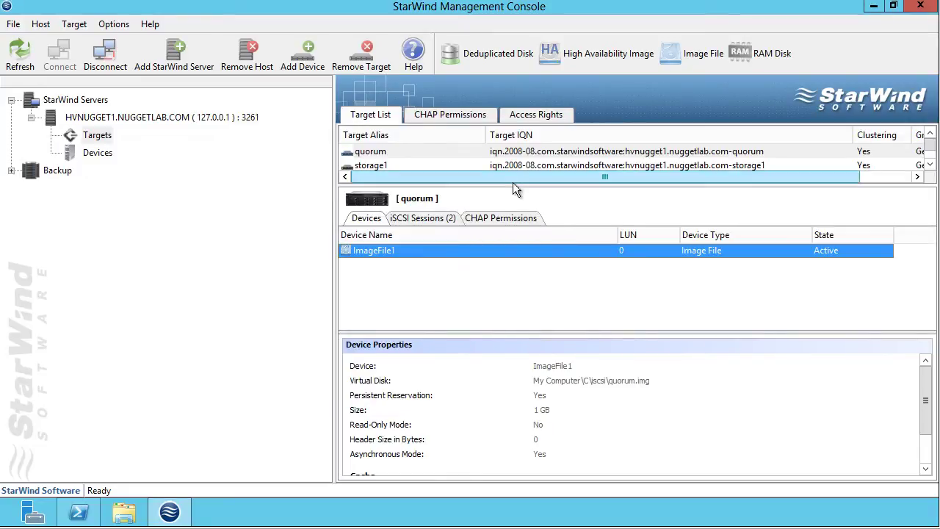
{"action": "left_click_drag", "start_coordinate": [512, 211], "coordinate": [512, 213]}
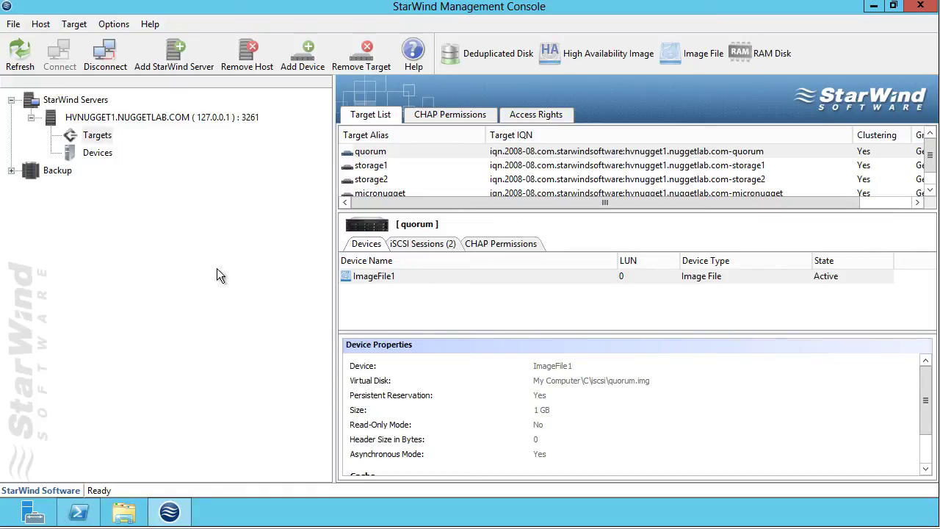
{"action": "left_click", "coordinate": [98, 152]}
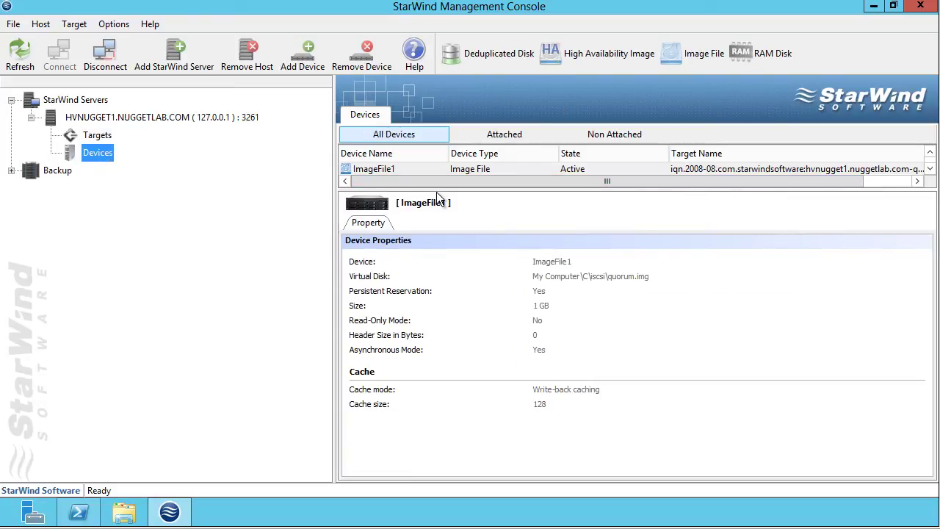
{"action": "left_click_drag", "start_coordinate": [435, 193], "coordinate": [446, 262]}
{"action": "right_click", "coordinate": [90, 157]}
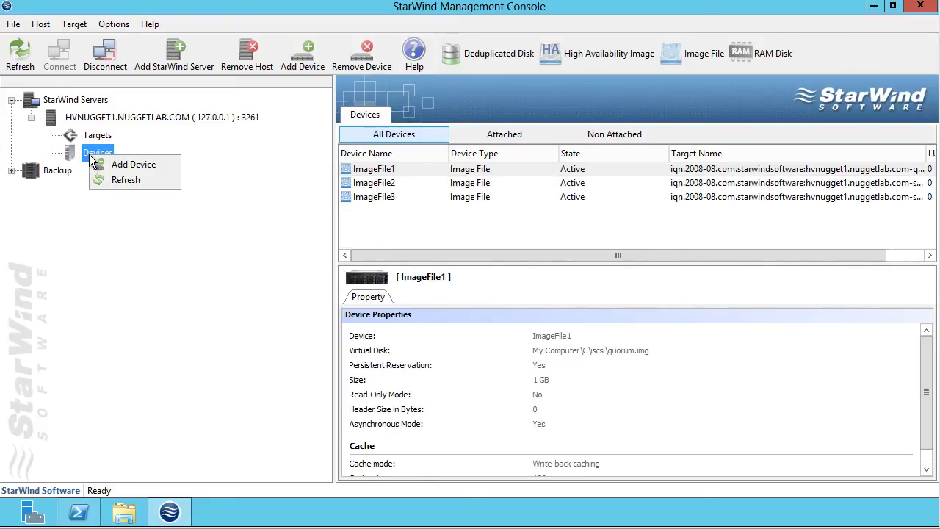
{"action": "left_click", "coordinate": [196, 357]}
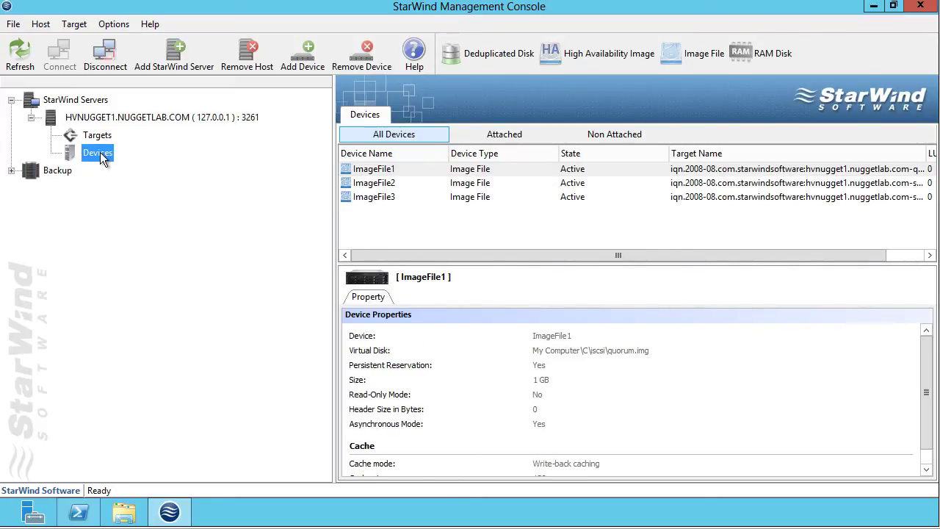
{"action": "right_click", "coordinate": [101, 154]}
{"action": "left_click", "coordinate": [189, 272]}
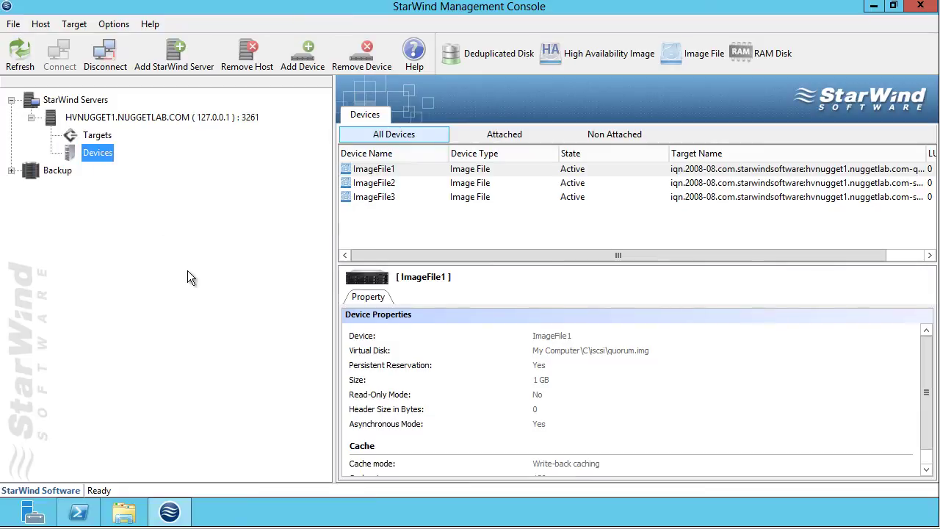
Step: Start adding a device to the micronugget target as a virtual hard disk, using an Image File device with a new virtual disk
{"action": "left_click", "coordinate": [81, 135]}
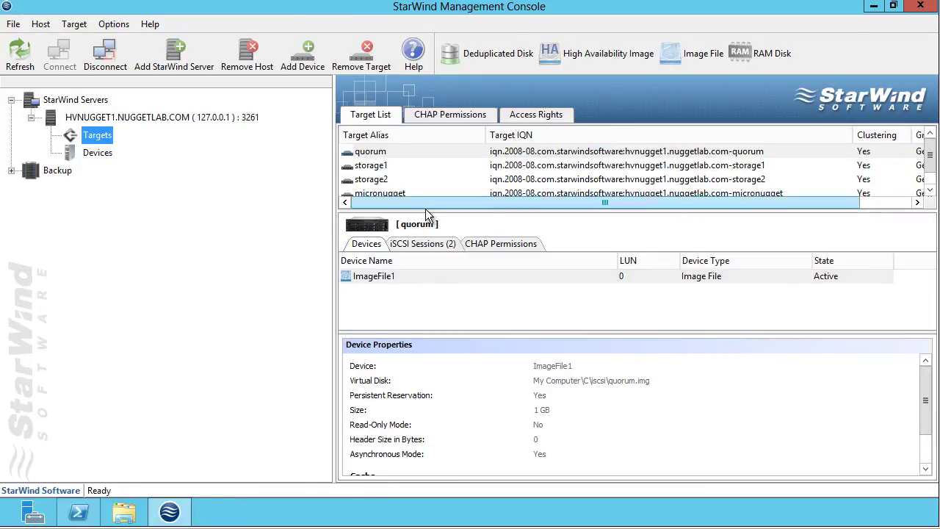
{"action": "left_click", "coordinate": [387, 195]}
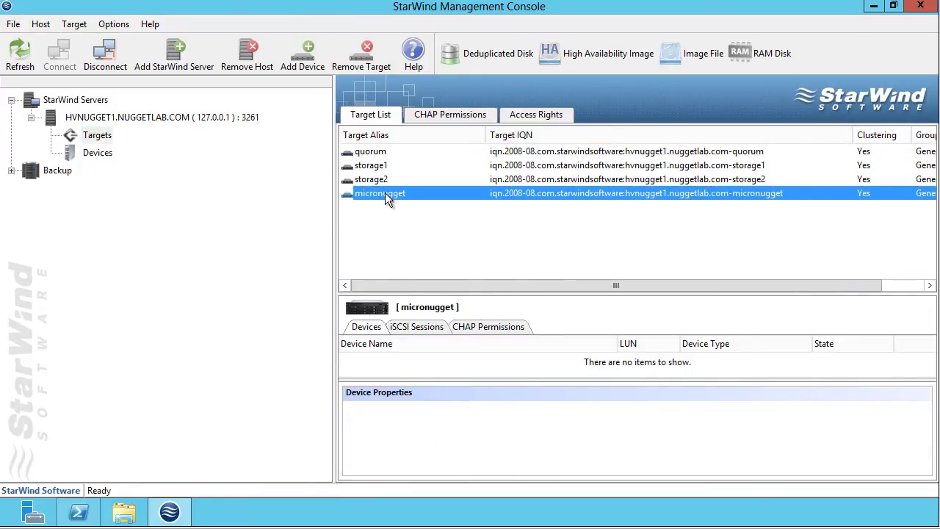
{"action": "right_click", "coordinate": [386, 194]}
{"action": "left_click", "coordinate": [434, 218]}
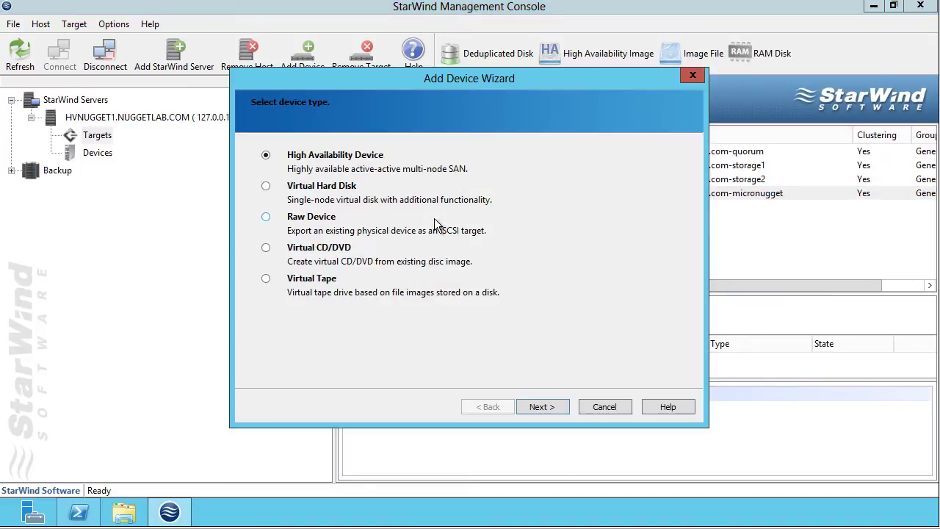
{"action": "left_click", "coordinate": [279, 189]}
{"action": "left_click", "coordinate": [549, 407]}
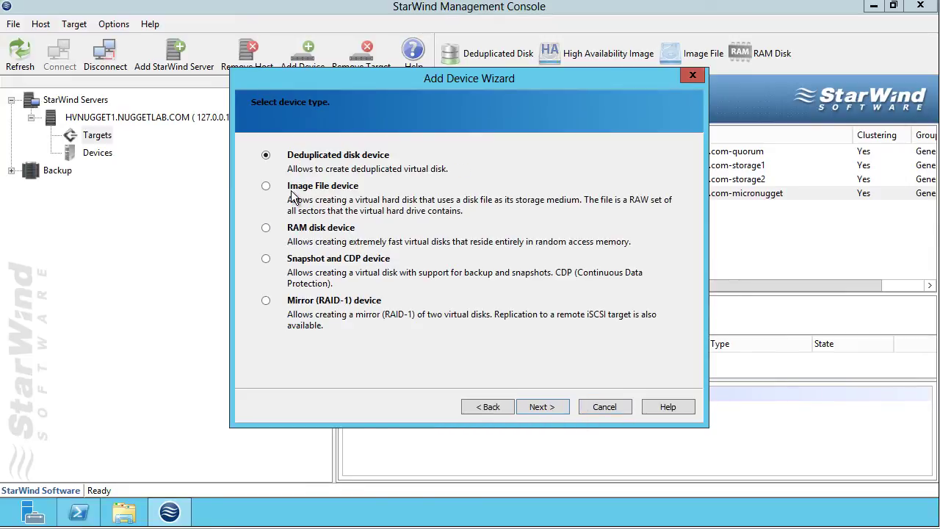
{"action": "left_click", "coordinate": [294, 187]}
{"action": "left_click", "coordinate": [543, 404]}
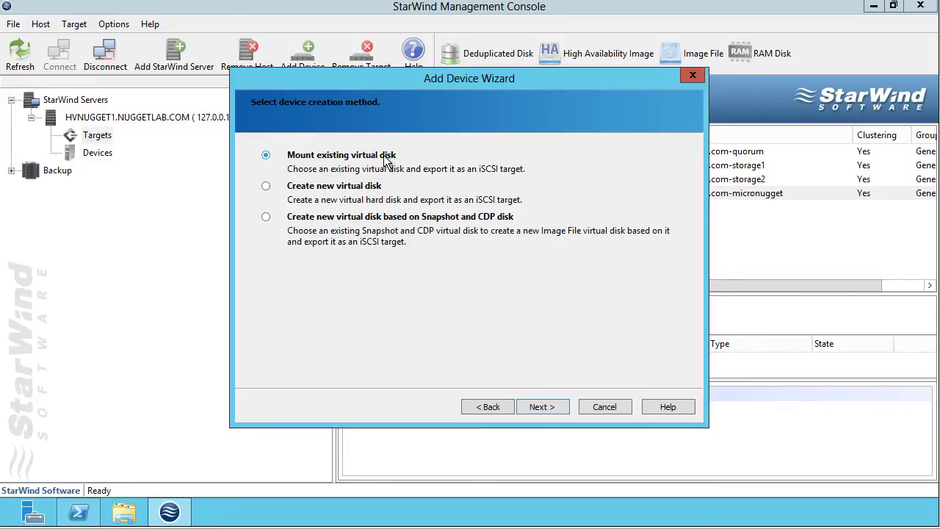
{"action": "left_click", "coordinate": [297, 190]}
{"action": "left_click", "coordinate": [543, 407]}
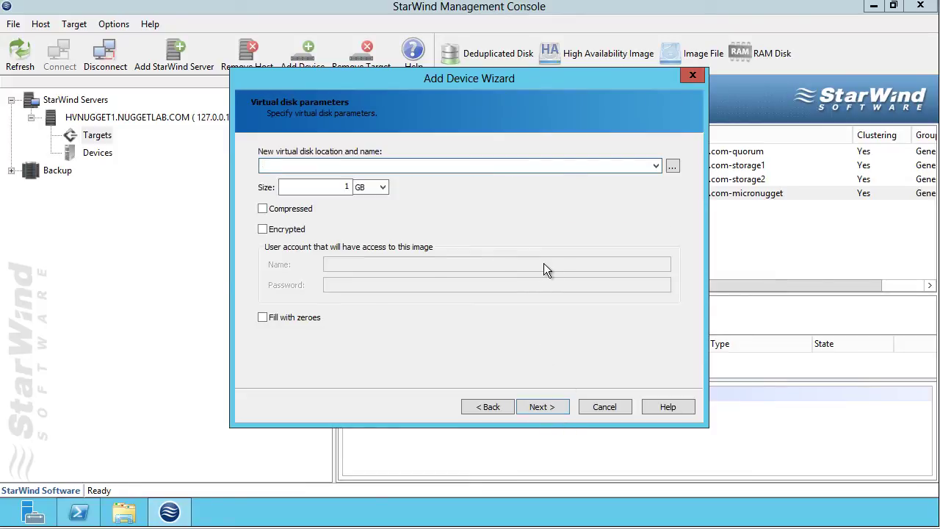
Step: Try to continue with only micronugget as the new virtual disk's location and name
{"action": "type", "text": "micronugget"}
{"action": "left_click", "coordinate": [547, 399]}
{"action": "left_click", "coordinate": [571, 261]}
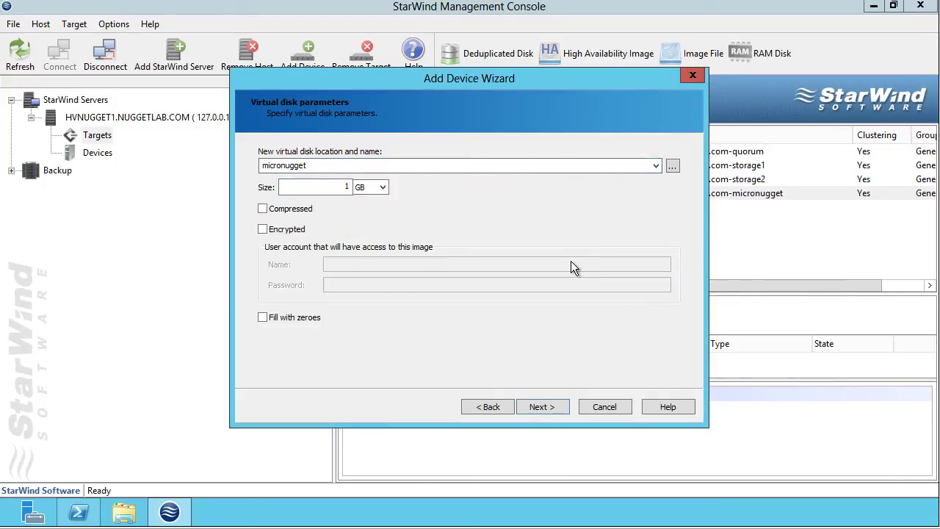
Step: Set the new virtual disk's location to the iscsi folder on drive C with the file name micronugget.img
{"action": "left_click", "coordinate": [673, 168]}
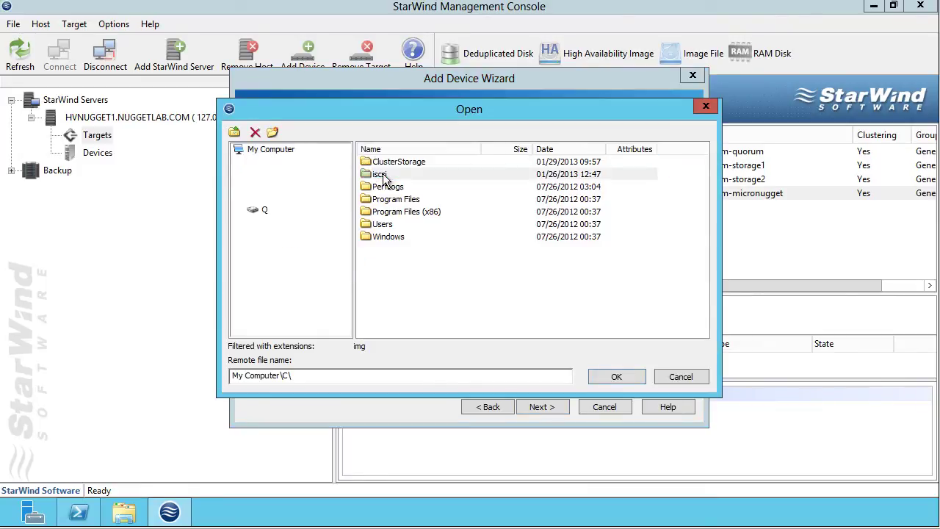
{"action": "double_click", "coordinate": [382, 175]}
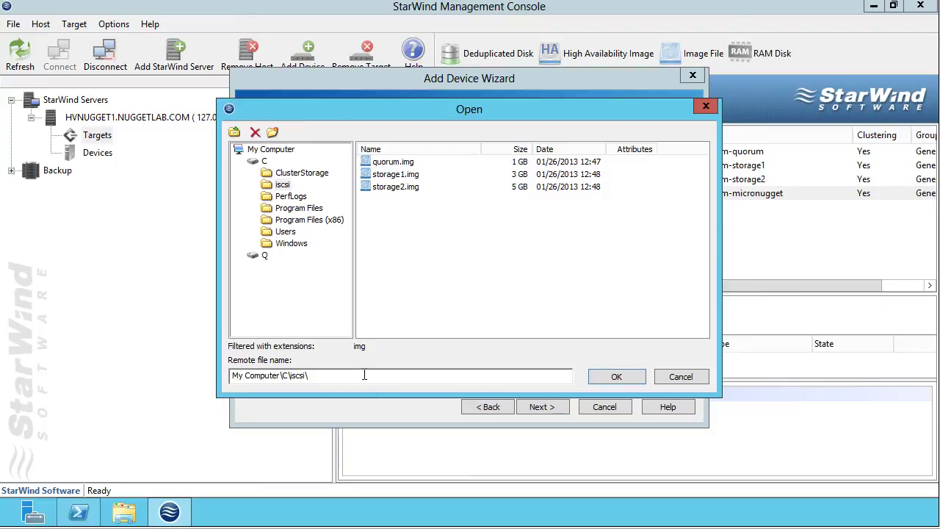
{"action": "type", "text": "micronugget.im"}
{"action": "key", "text": "Return"}
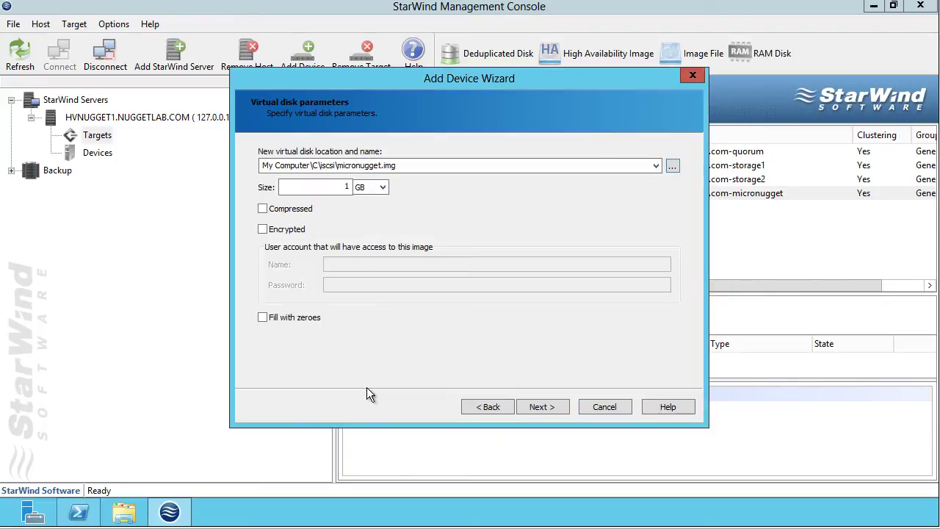
{"action": "left_click", "coordinate": [544, 407]}
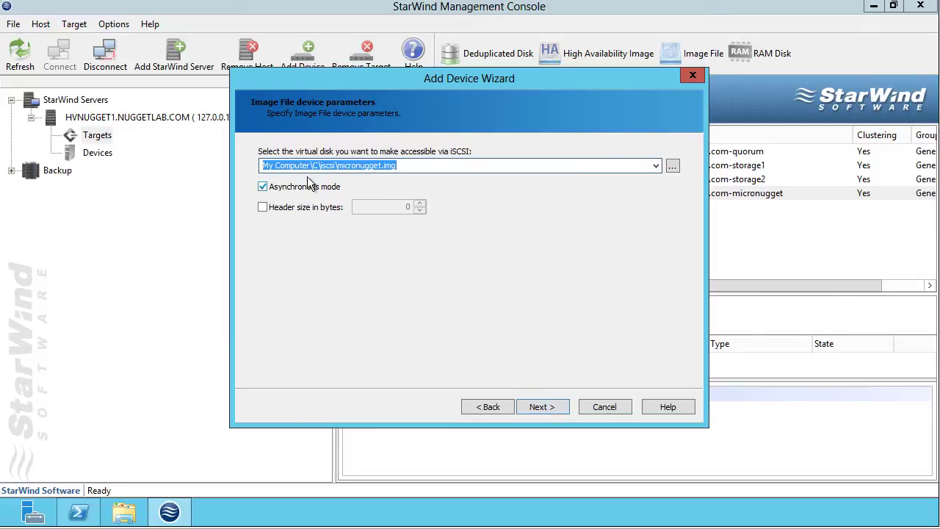
Step: Accept the default asynchronous mode and cache settings and finish adding the image file device to the target
{"action": "left_click", "coordinate": [548, 403]}
{"action": "left_click", "coordinate": [538, 406]}
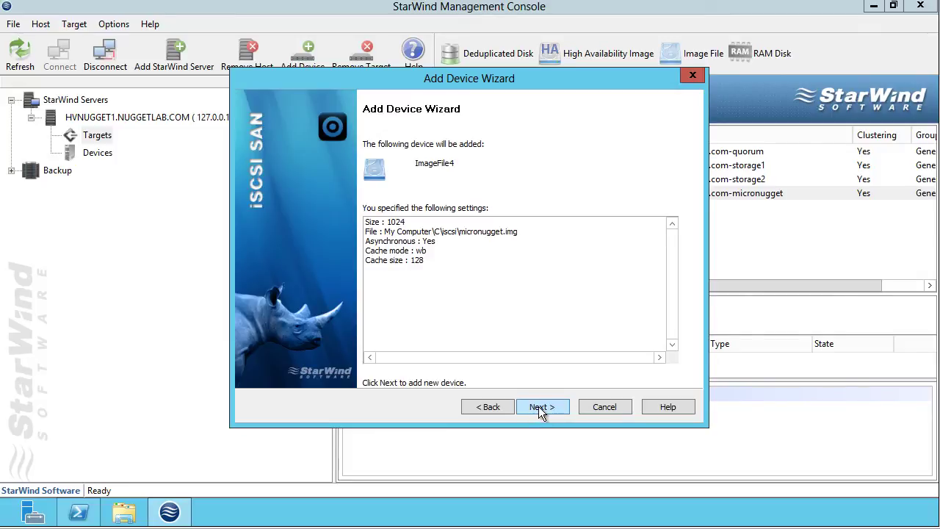
{"action": "left_click", "coordinate": [545, 405]}
{"action": "left_click", "coordinate": [547, 404]}
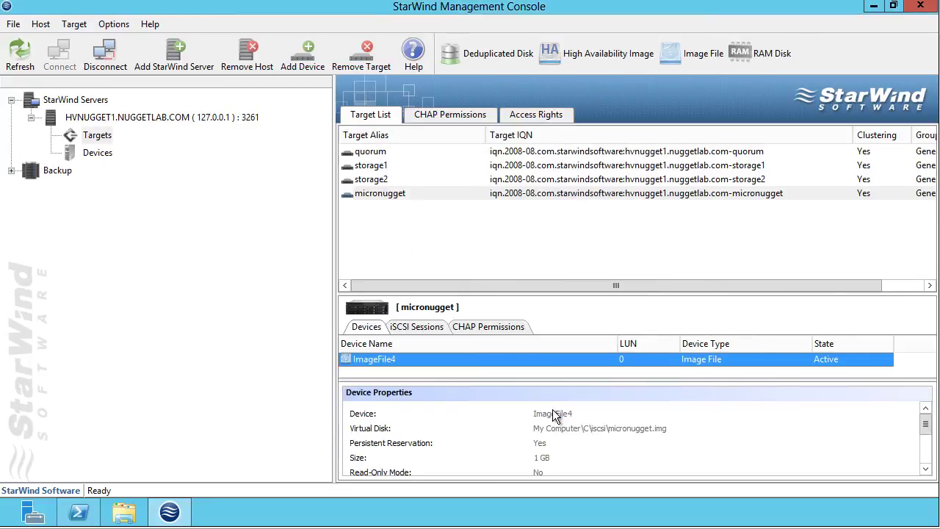
Step: Switch to the HVNUGGET3 server, open the iSCSI Initiator from Server Manager, and minimize the windows that are not needed
{"action": "left_click", "coordinate": [874, 7]}
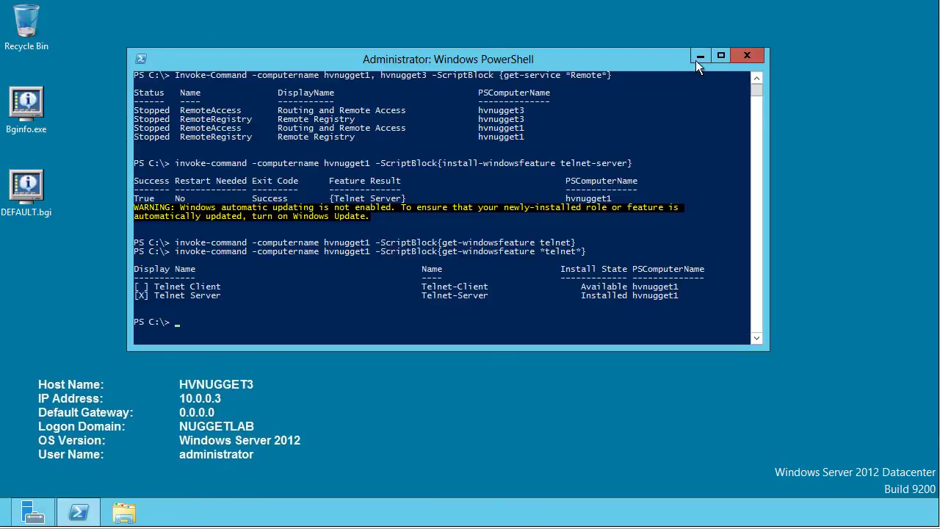
{"action": "left_click", "coordinate": [700, 58]}
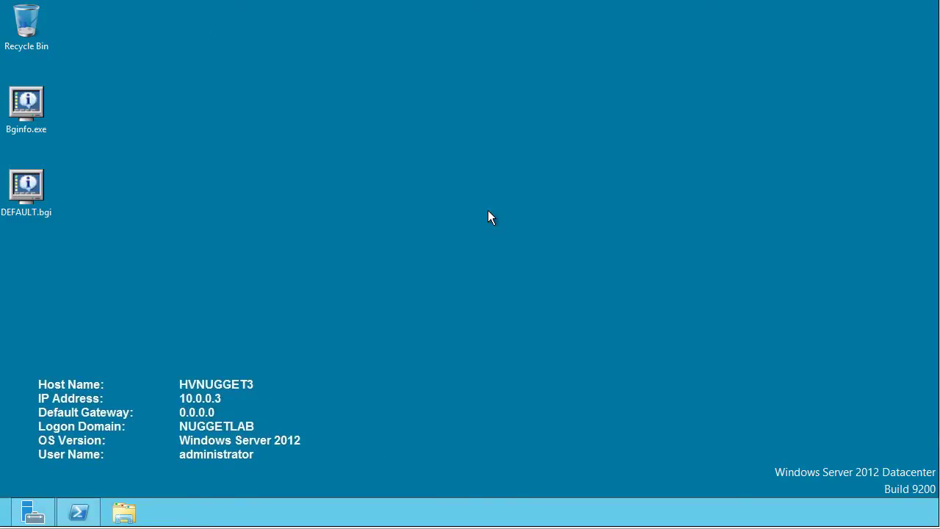
{"action": "left_click", "coordinate": [32, 512]}
{"action": "left_click", "coordinate": [833, 37]}
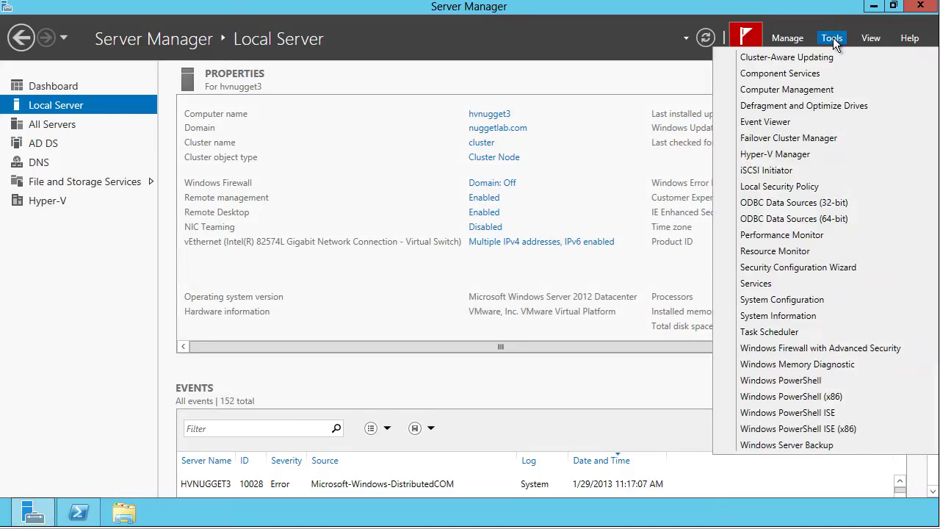
{"action": "left_click", "coordinate": [823, 172]}
{"action": "left_click", "coordinate": [873, 5]}
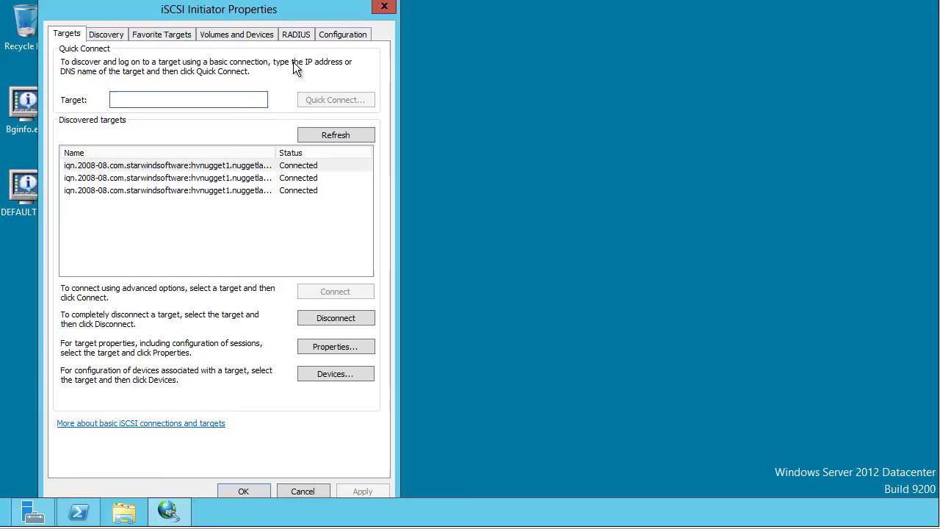
Step: Run Quick Connect against target address 10.0.0.1 and widen the Name column of the discovered targets
{"action": "type", "text": "10."}
{"action": "key", "text": "BackSpace"}
{"action": "key", "text": "BackSpace"}
{"action": "key", "text": "BackSpace"}
{"action": "type", "text": "10."}
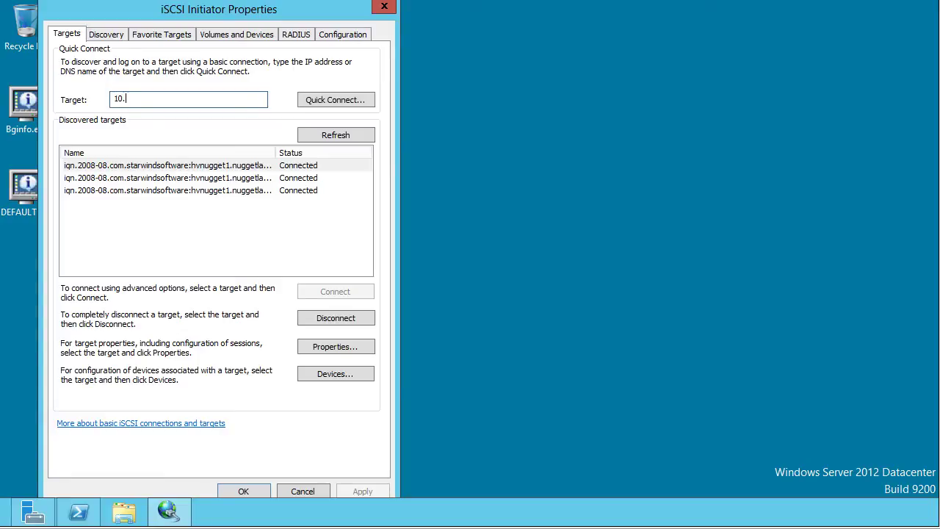
{"action": "type", "text": "0.0.1"}
{"action": "left_click", "coordinate": [312, 101]}
{"action": "left_click_drag", "start_coordinate": [265, 162], "coordinate": [275, 162]}
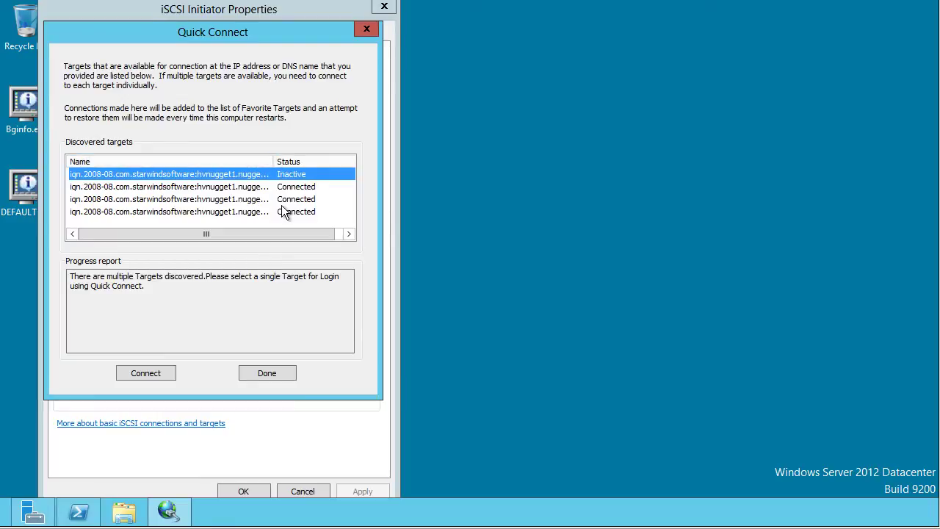
{"action": "left_click_drag", "start_coordinate": [274, 161], "coordinate": [300, 159]}
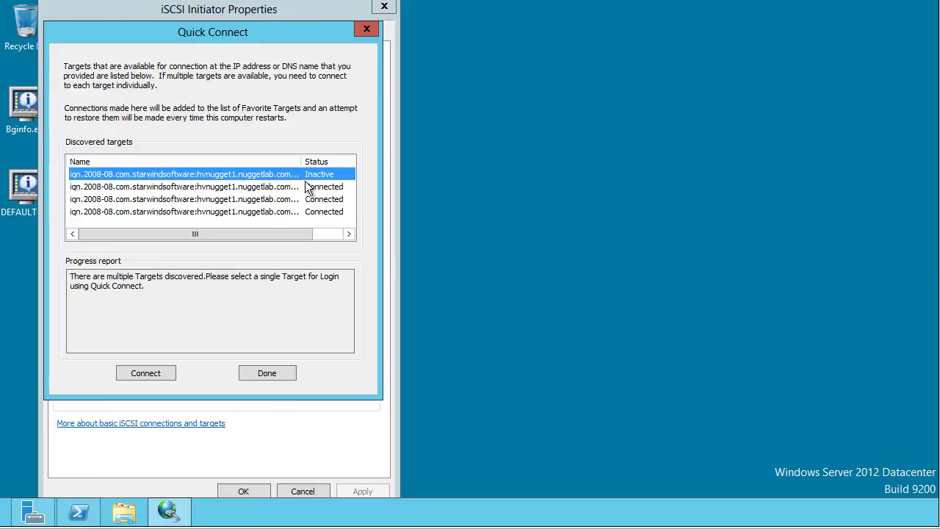
Step: Connect to the inactive discovered target, and auto-configure the iSCSI Initiator's volumes and devices
{"action": "left_click", "coordinate": [148, 373]}
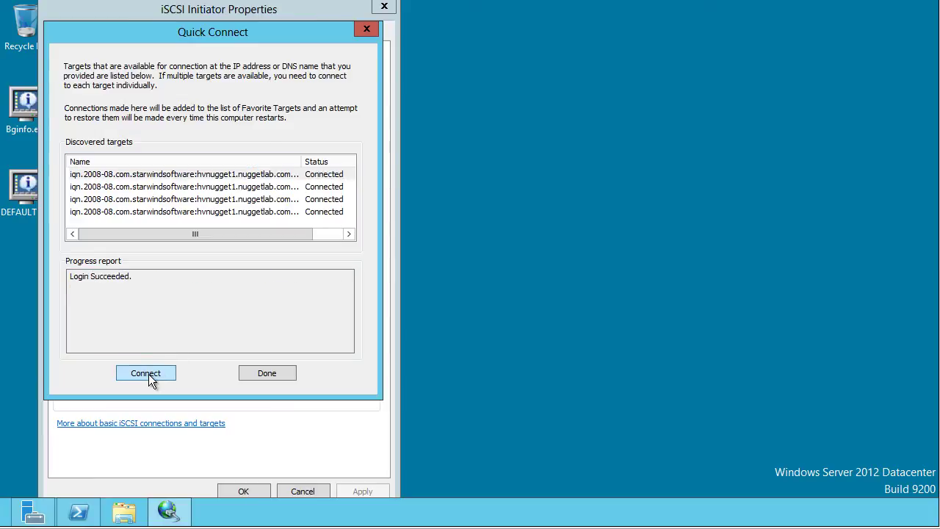
{"action": "left_click", "coordinate": [263, 371]}
{"action": "left_click", "coordinate": [236, 35]}
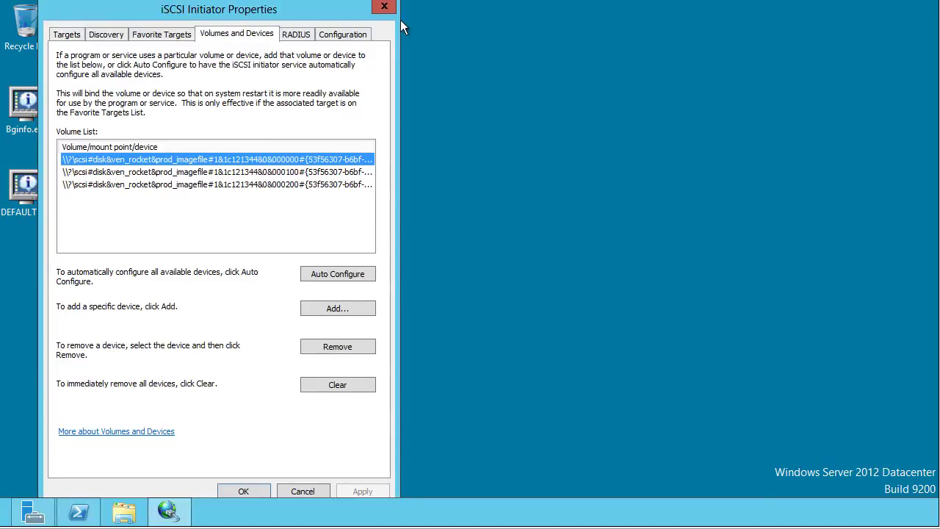
{"action": "left_click", "coordinate": [335, 274]}
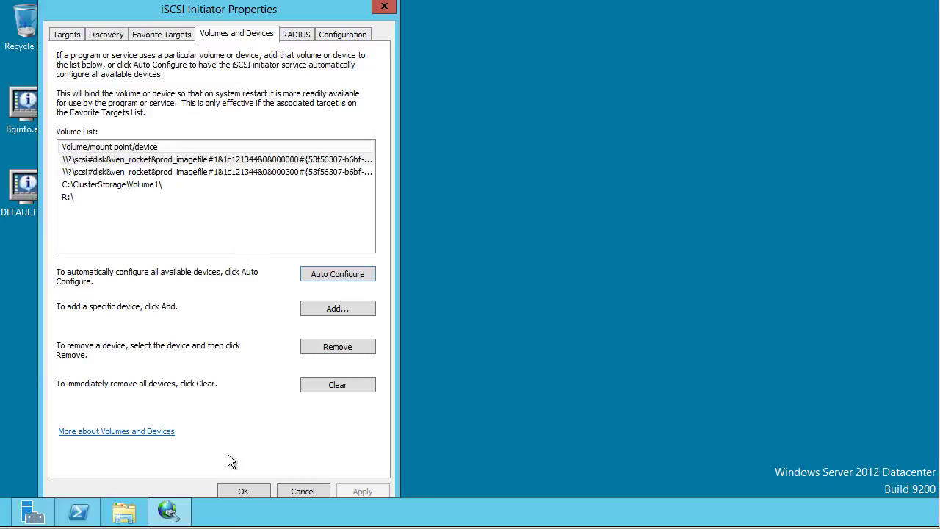
{"action": "left_click", "coordinate": [243, 491]}
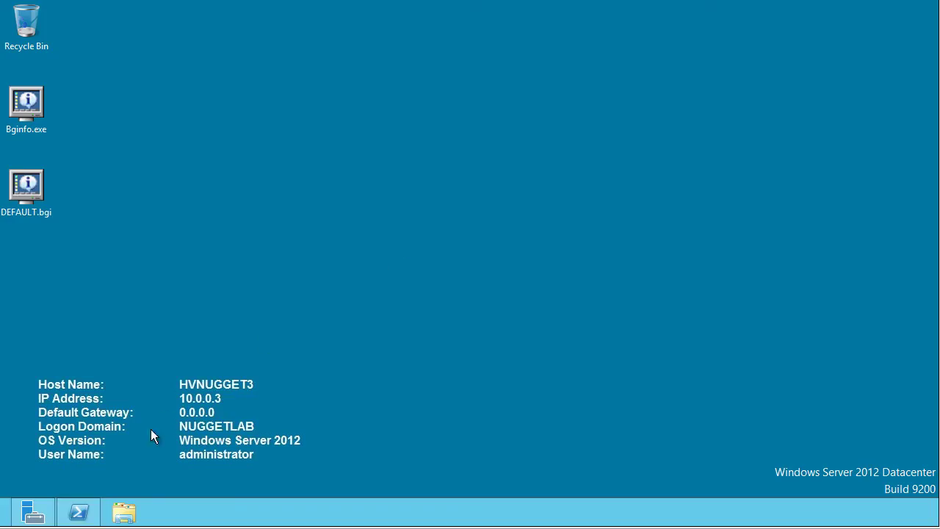
Step: Clear the PowerShell console, run diskmgmt.msc to open Disk Management, and maximize its window
{"action": "left_click", "coordinate": [79, 512]}
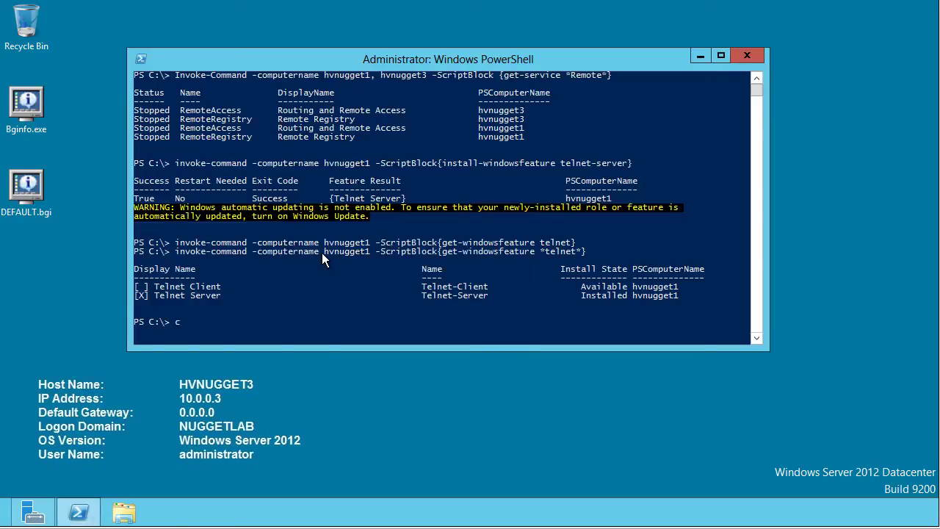
{"action": "type", "text": "cls"}
{"action": "key", "text": "Return"}
{"action": "type", "text": "diskmgmt.msc"}
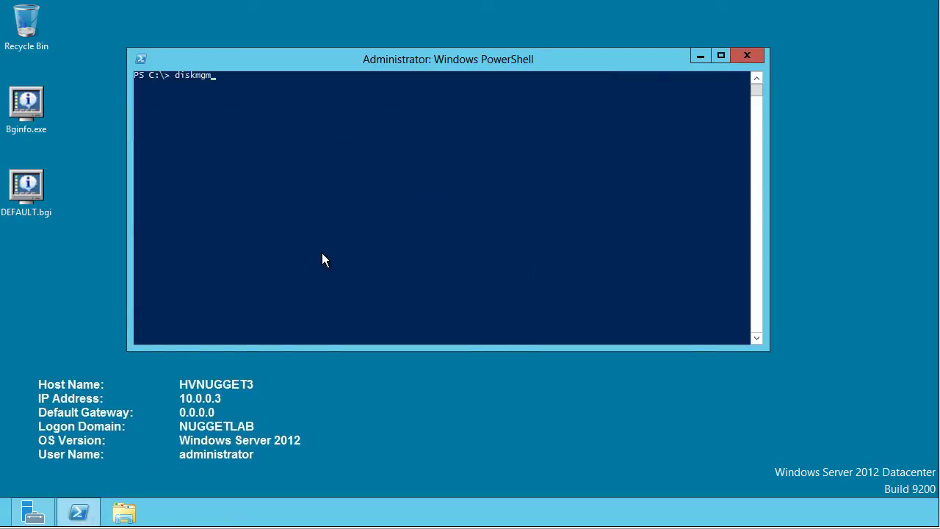
{"action": "key", "text": "Return"}
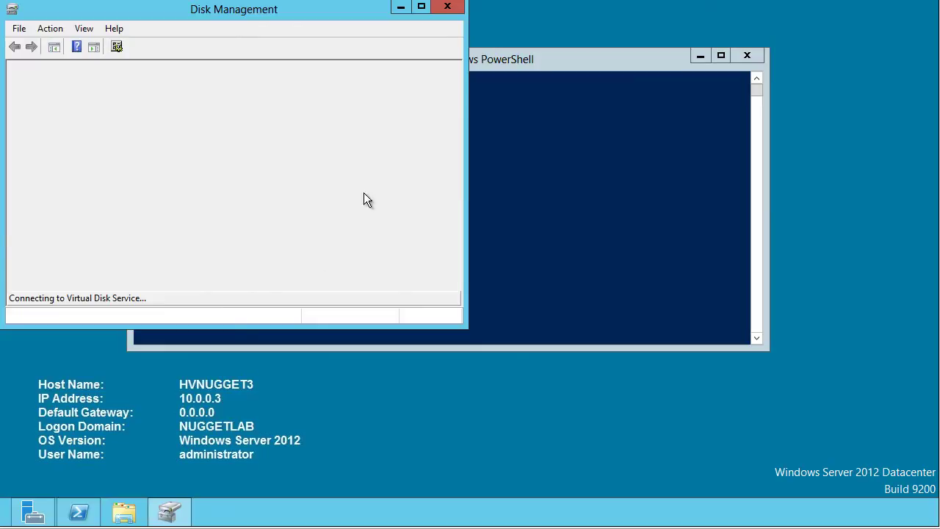
{"action": "left_click", "coordinate": [421, 7]}
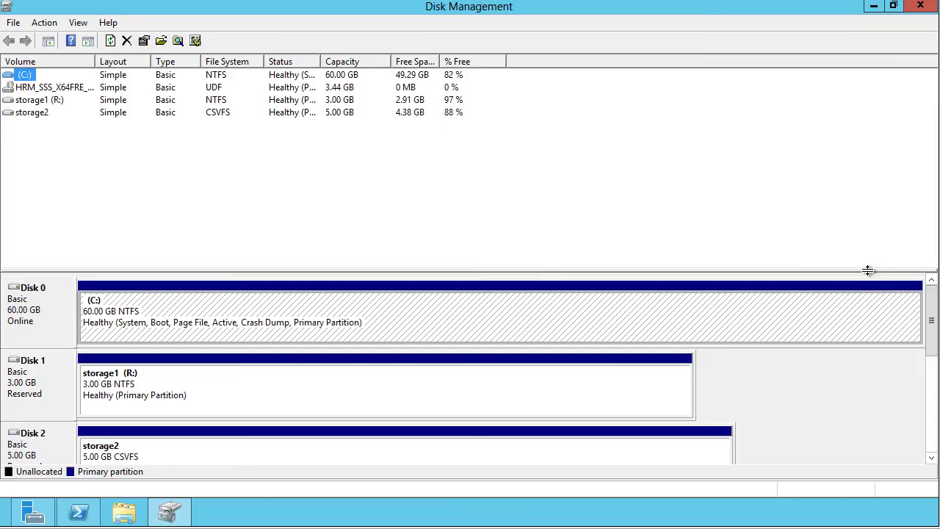
Step: Bring the unallocated Disk 4 online and initialize it with the MBR partition style
{"action": "left_click_drag", "start_coordinate": [867, 271], "coordinate": [839, 143]}
{"action": "scroll", "coordinate": [925, 256], "scroll_direction": "down", "scroll_amount": 2}
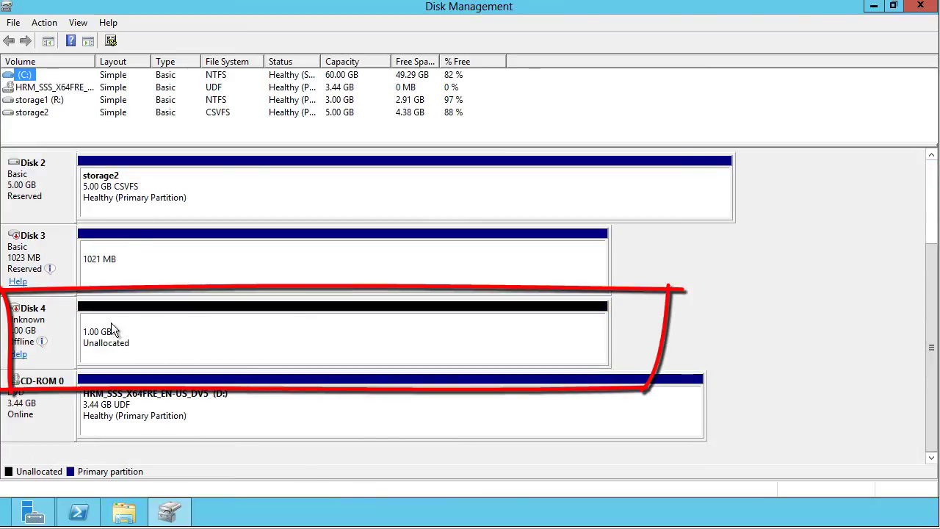
{"action": "left_click", "coordinate": [66, 321]}
{"action": "right_click", "coordinate": [50, 316]}
{"action": "left_click", "coordinate": [87, 326]}
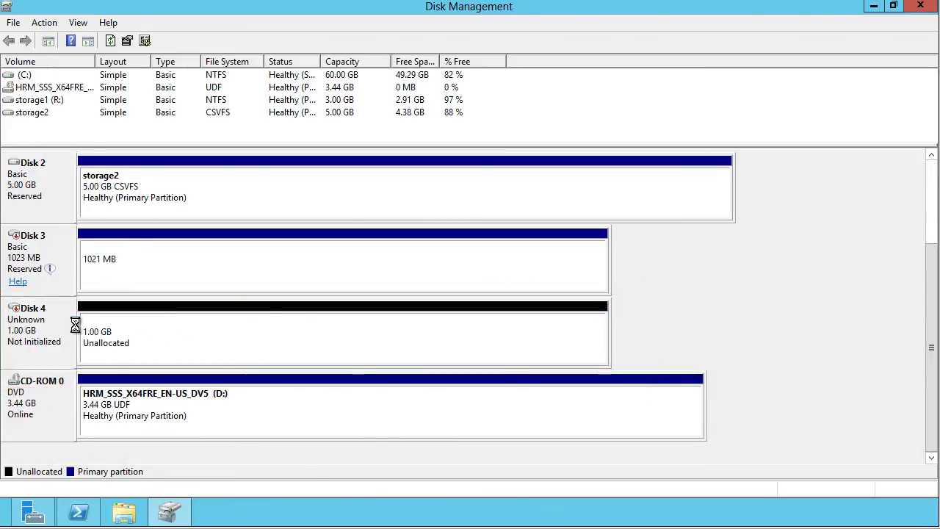
{"action": "right_click", "coordinate": [54, 323]}
{"action": "left_click", "coordinate": [84, 333]}
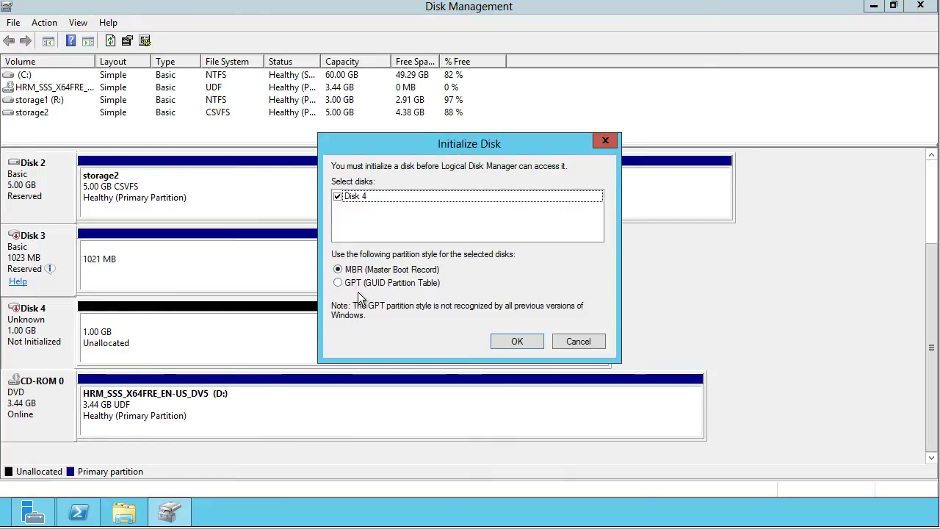
{"action": "left_click", "coordinate": [517, 341]}
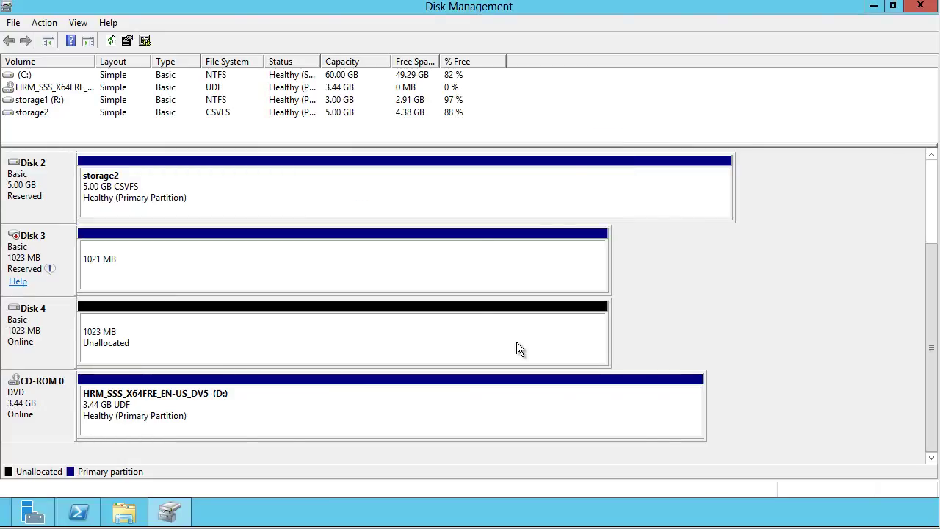
Step: Set up a new simple volume on Disk 4's unallocated space with a size of 1021 MB and drive letter E
{"action": "left_click", "coordinate": [195, 330]}
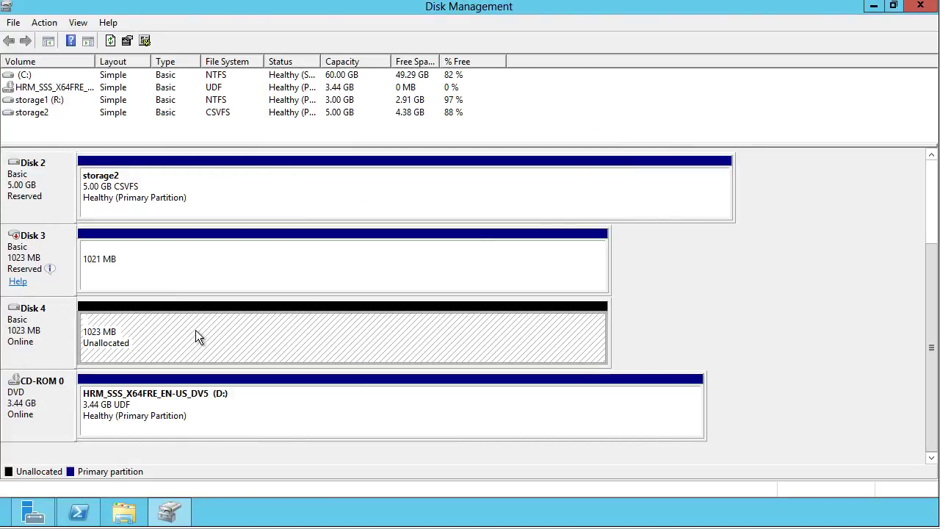
{"action": "right_click", "coordinate": [194, 323]}
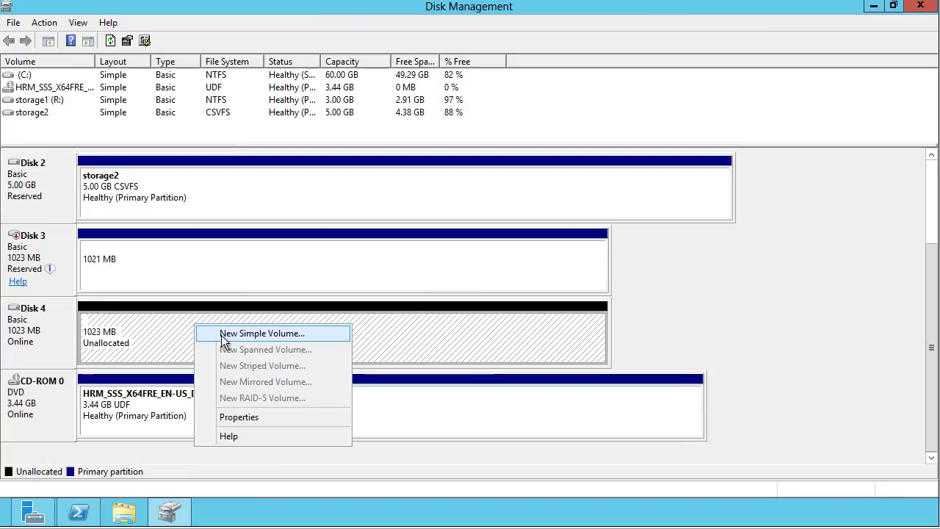
{"action": "left_click", "coordinate": [221, 335]}
{"action": "left_click", "coordinate": [286, 342]}
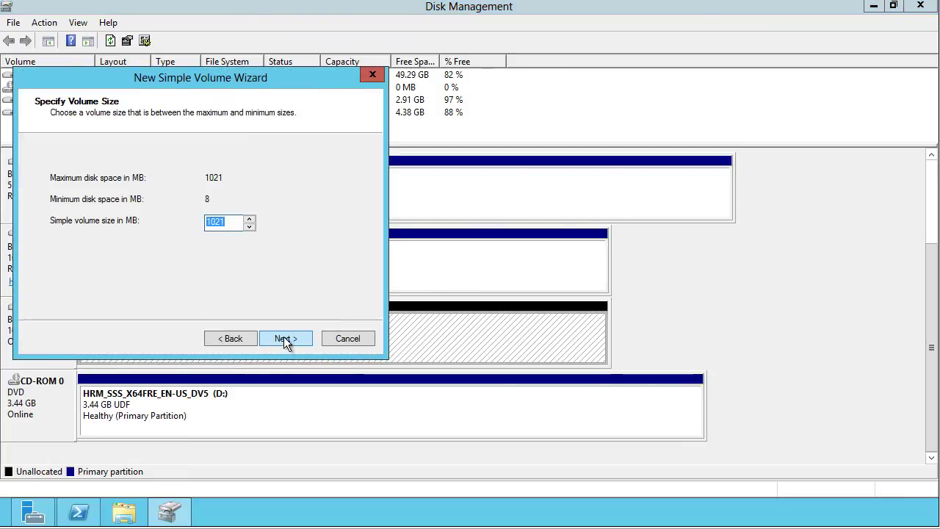
{"action": "left_click", "coordinate": [283, 338]}
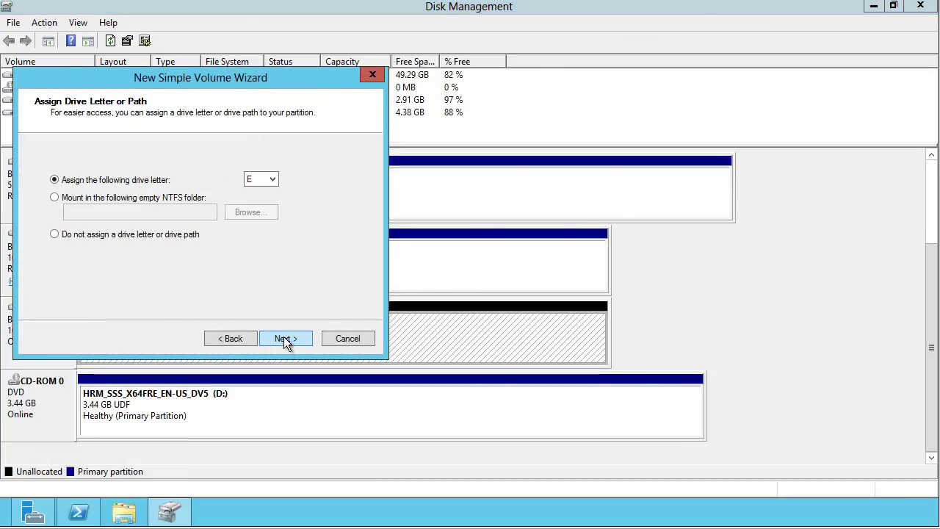
{"action": "left_click", "coordinate": [283, 338]}
Step: Label the new volume micronugget, keep NTFS with a quick format, and finish creating it
{"action": "left_click_drag", "start_coordinate": [231, 250], "coordinate": [131, 256]}
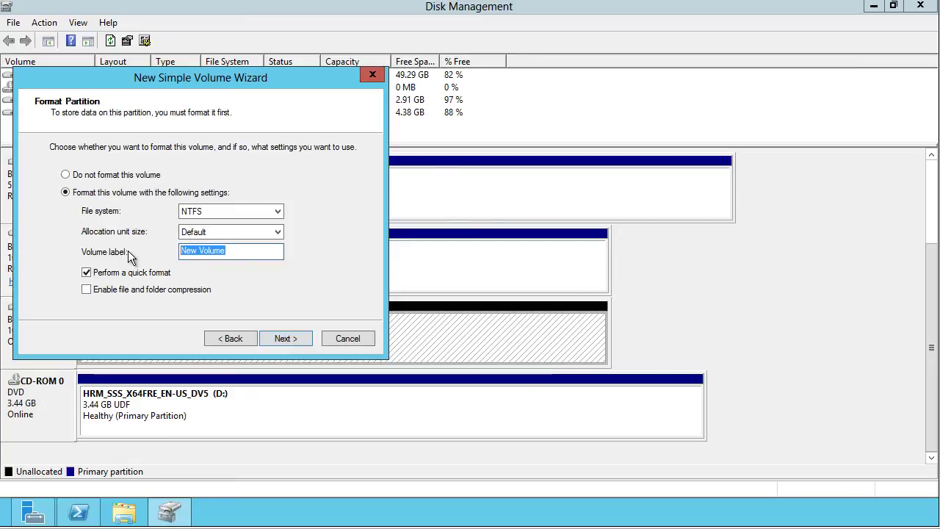
{"action": "type", "text": "micronugget"}
{"action": "left_click", "coordinate": [231, 211]}
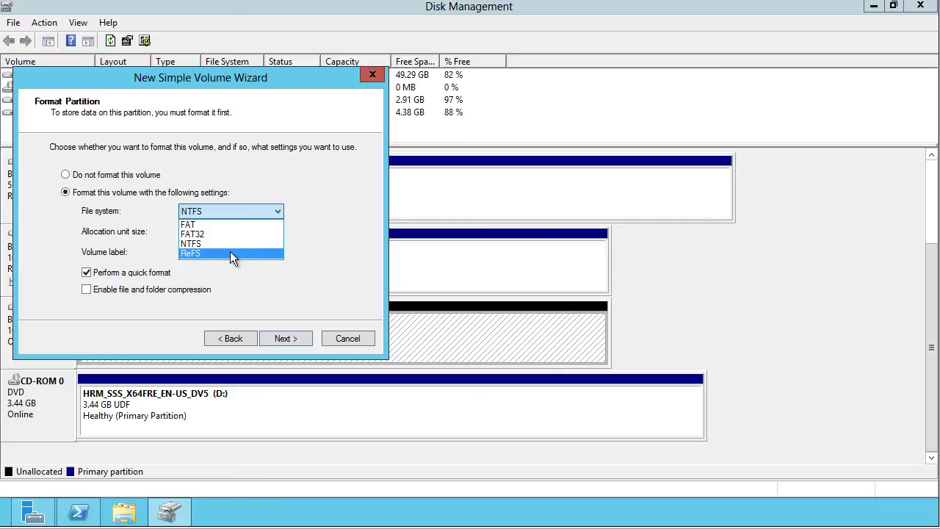
{"action": "left_click", "coordinate": [228, 244]}
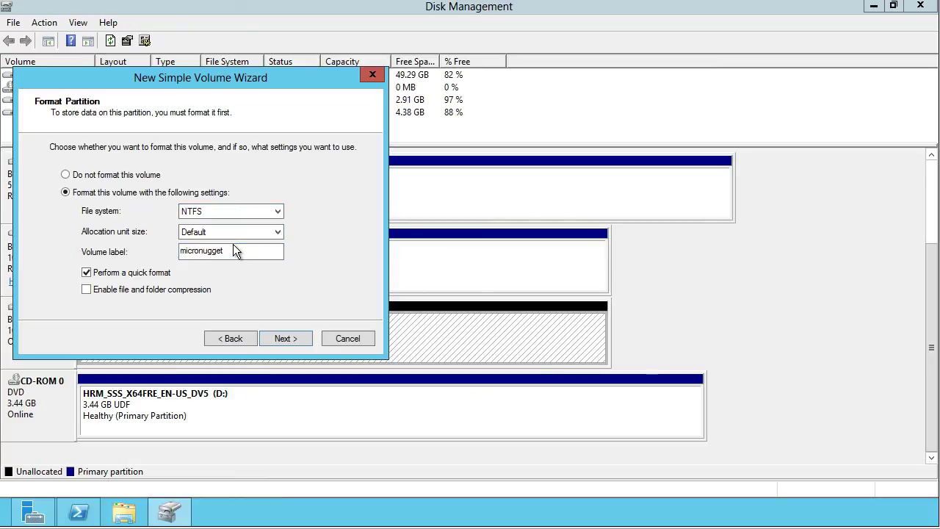
{"action": "left_click", "coordinate": [285, 339]}
{"action": "left_click", "coordinate": [285, 339]}
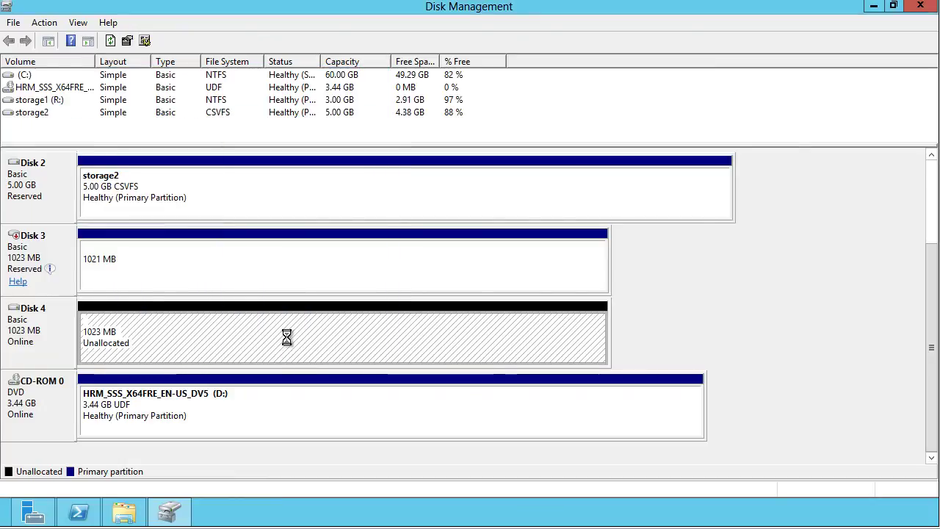
{"action": "left_click", "coordinate": [181, 323]}
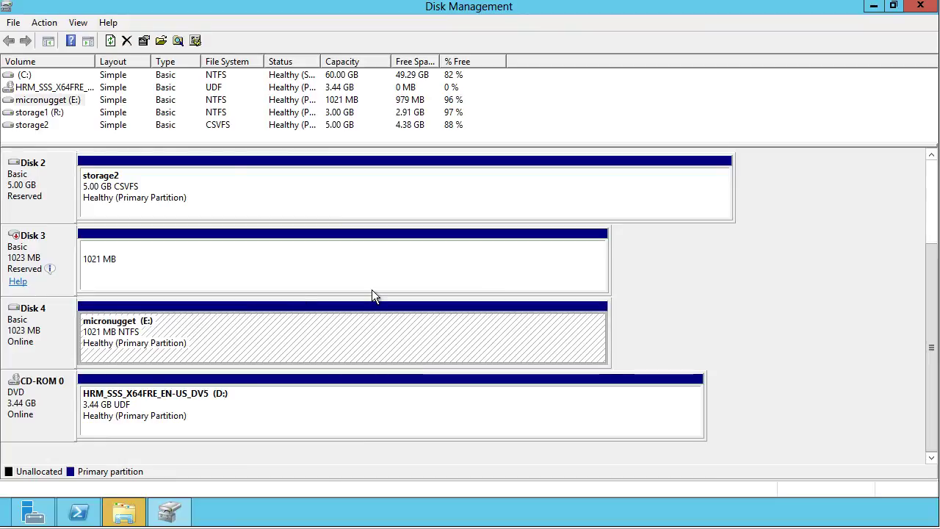